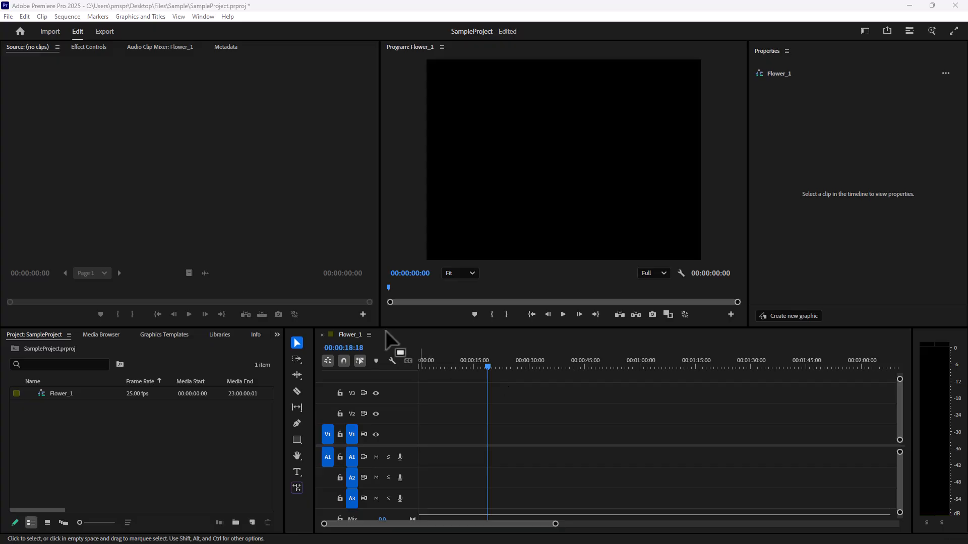
Import Flower.avi from the Files folder into the project.
left_click(115, 432)
double_click(114, 429)
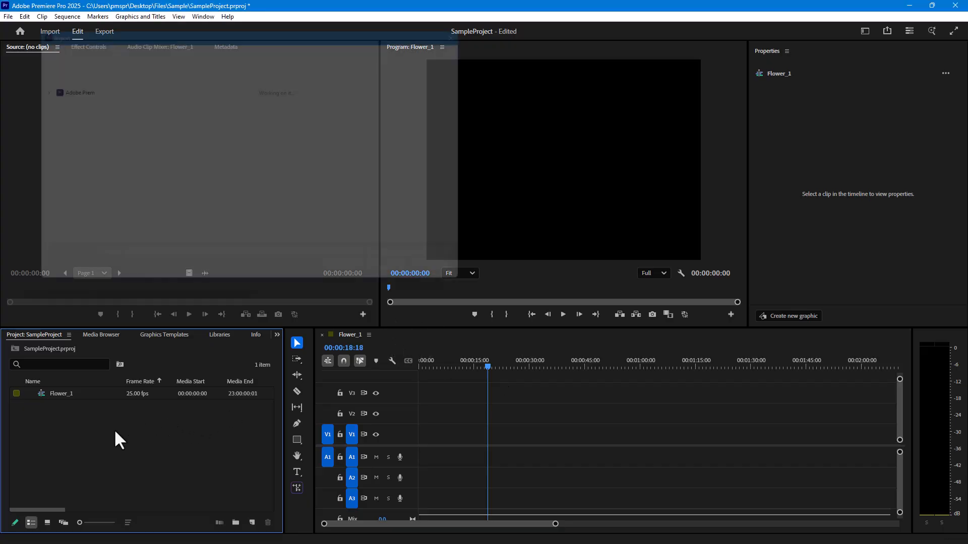
scroll(384, 176, "down", 3)
scroll(423, 171, "up", 3)
double_click(419, 154)
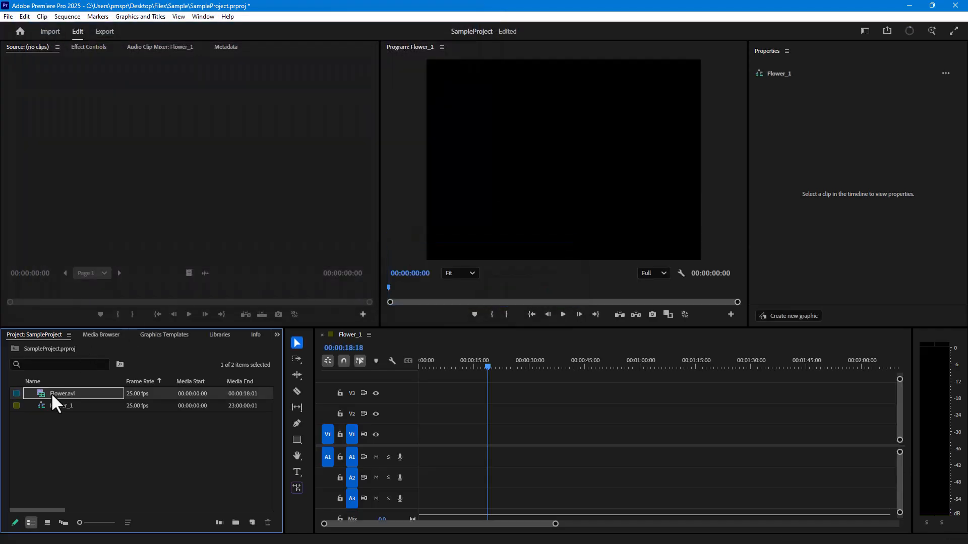
Place Flower.avi at the start of video track V1 and scrub the playhead to about 00:00:14:02.
left_click_drag(53, 393, 416, 437)
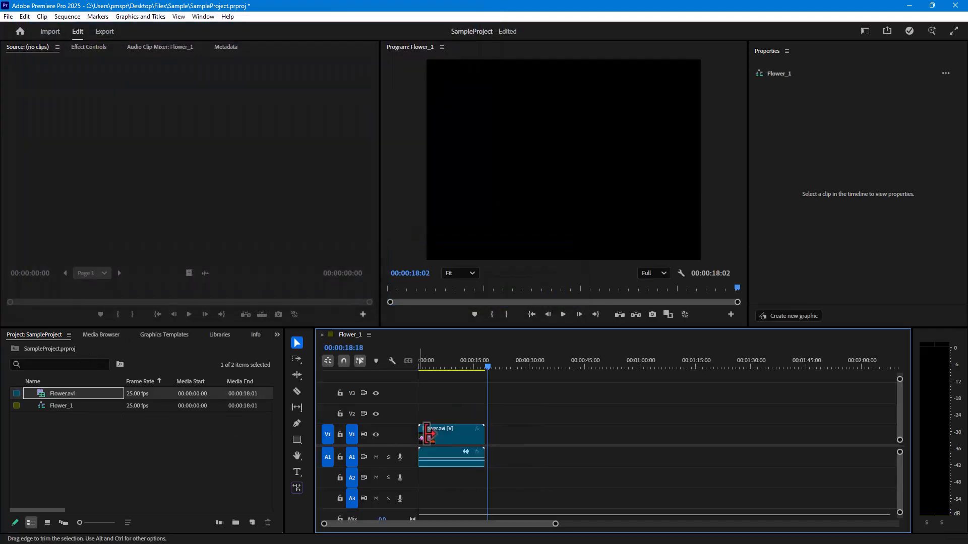
left_click(440, 360)
left_click_drag(440, 360, 471, 366)
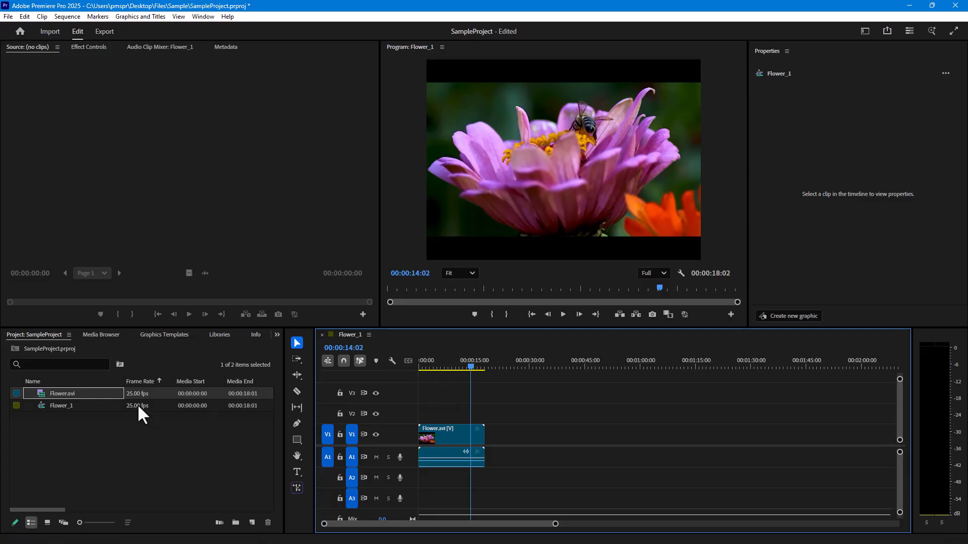
Replace the sequence's clip with a fresh copy of Flower.avi on V1 and scrub to about 00:00:10:03.
left_click_drag(520, 403, 451, 454)
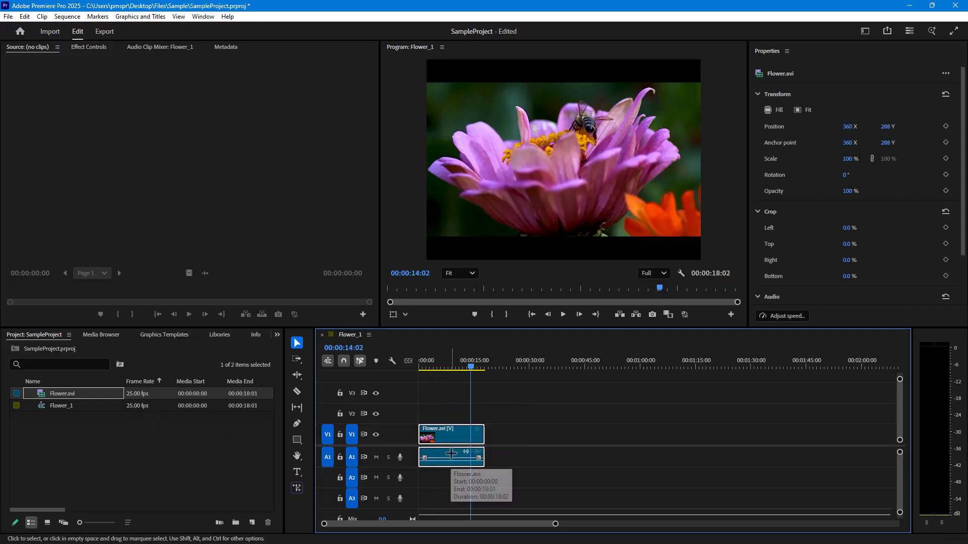
key("Delete")
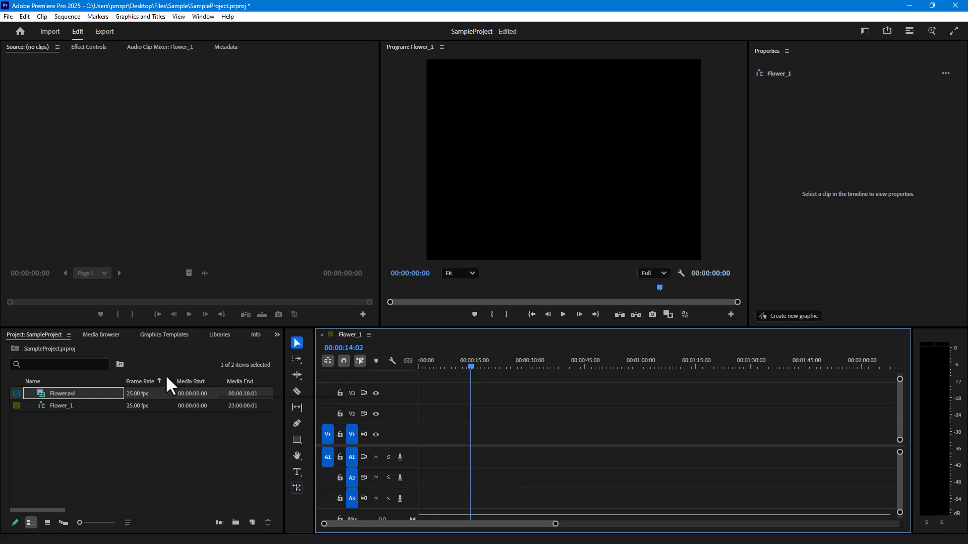
left_click_drag(44, 396, 415, 448)
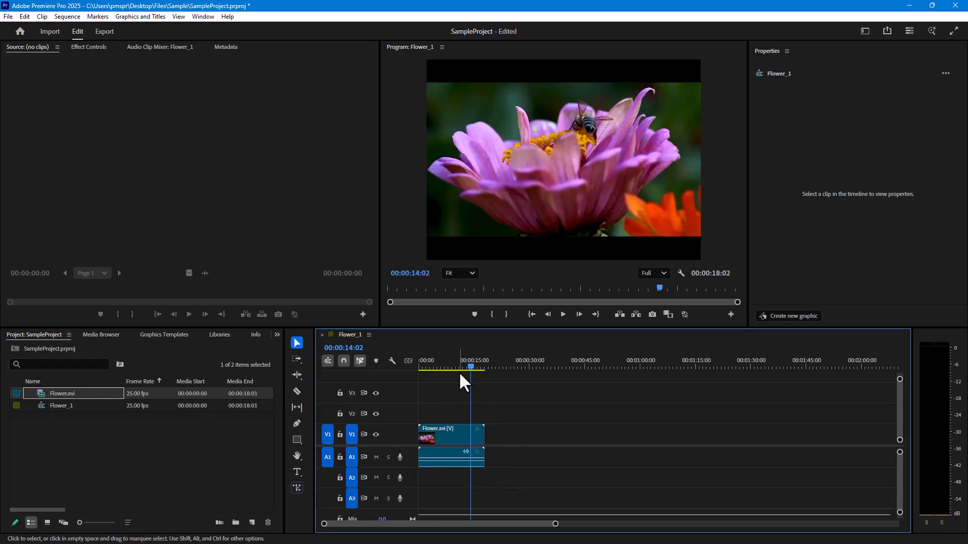
mouse_move(471, 364)
left_mouse_down()
mouse_move(440, 367)
mouse_move(457, 368)
left_mouse_up()
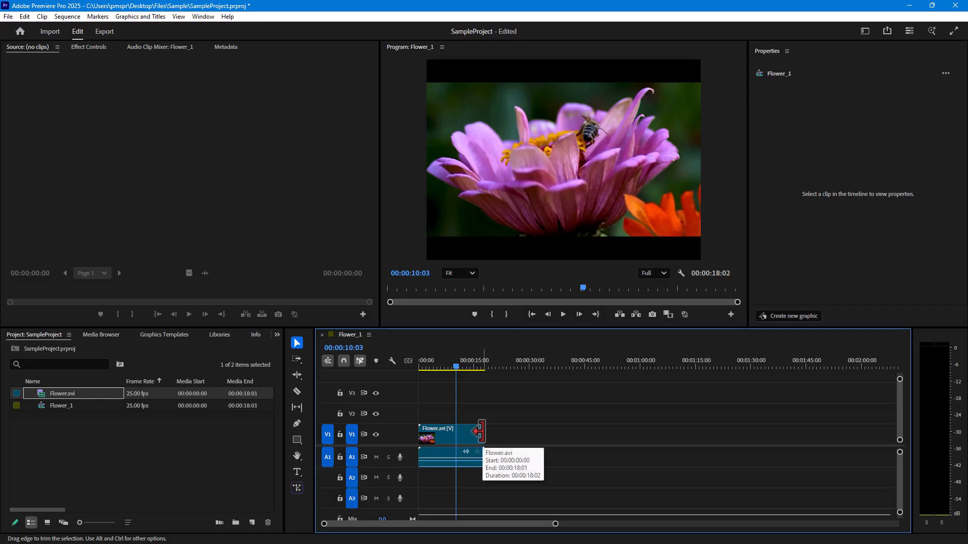
Delete the Flower.avi clip from the sequence and remove Flower.avi from the project.
left_click_drag(511, 393, 445, 474)
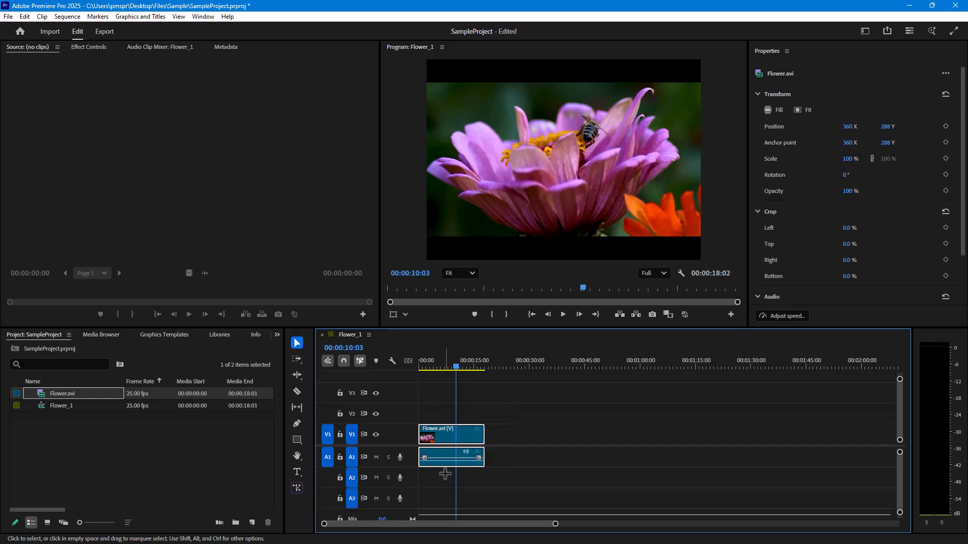
key("Delete")
left_click(146, 420)
left_click(70, 394)
key("Delete")
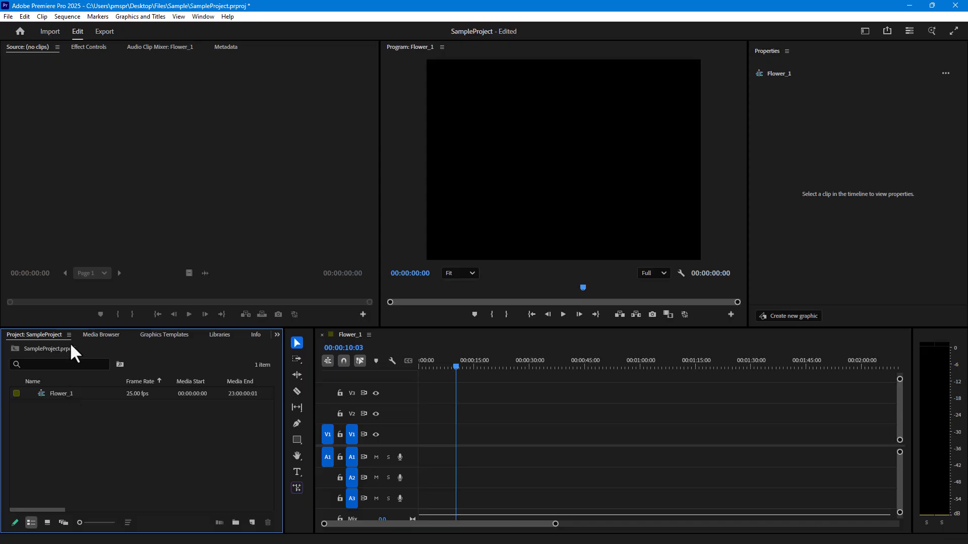
Set the ingest action to Create Proxies in the project settings.
left_click(8, 17)
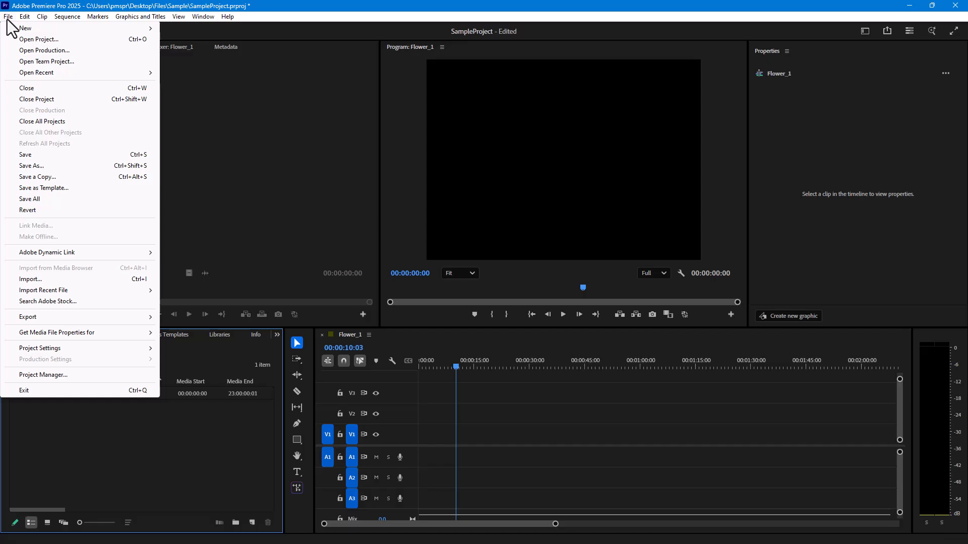
mouse_move(50, 350)
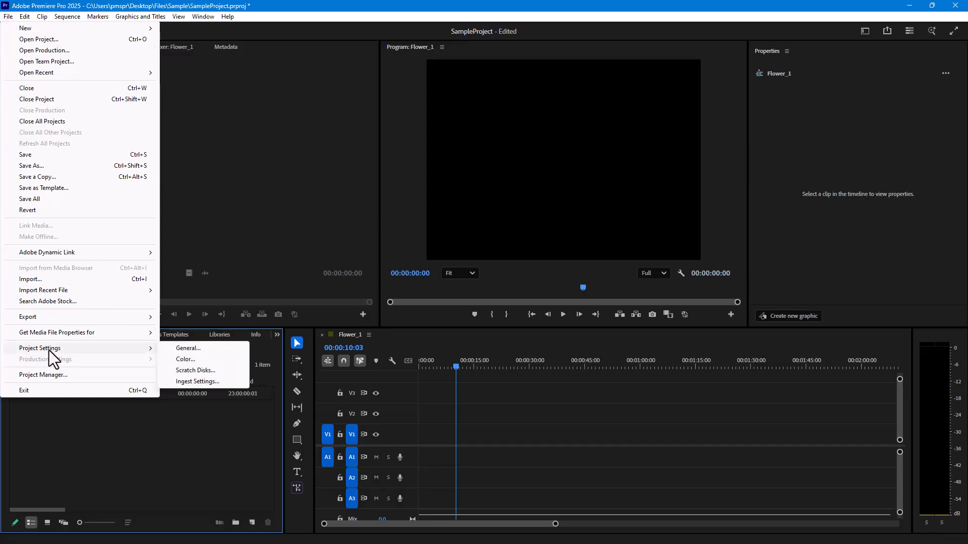
left_click(206, 380)
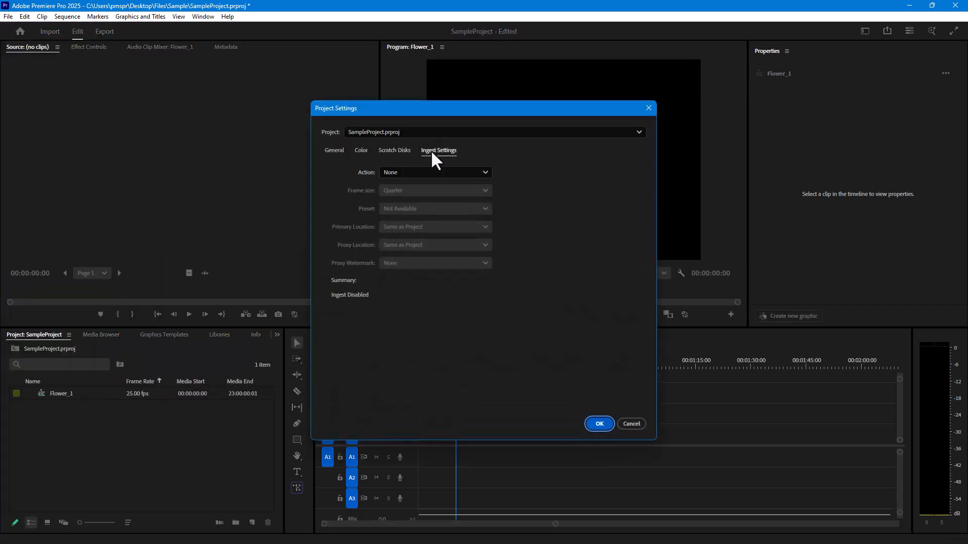
left_click(418, 174)
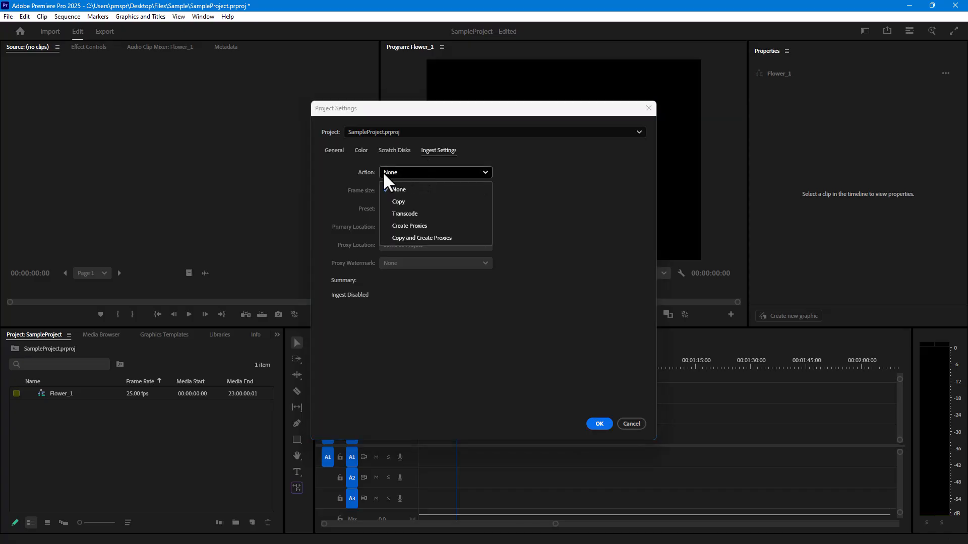
left_click(420, 230)
Set the proxy frame size to Custom with a width of 320 and a height of 280.
left_click(405, 192)
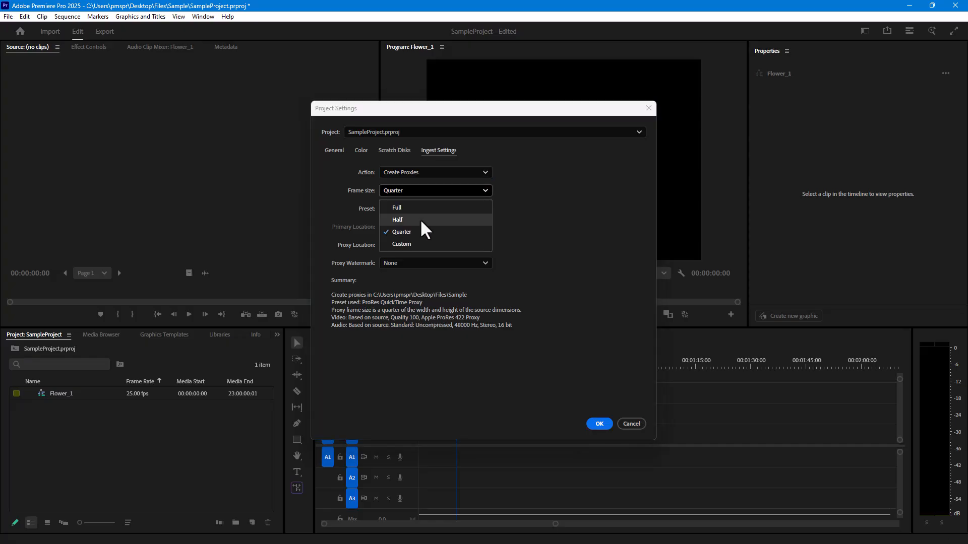
left_click(398, 244)
left_click(534, 190)
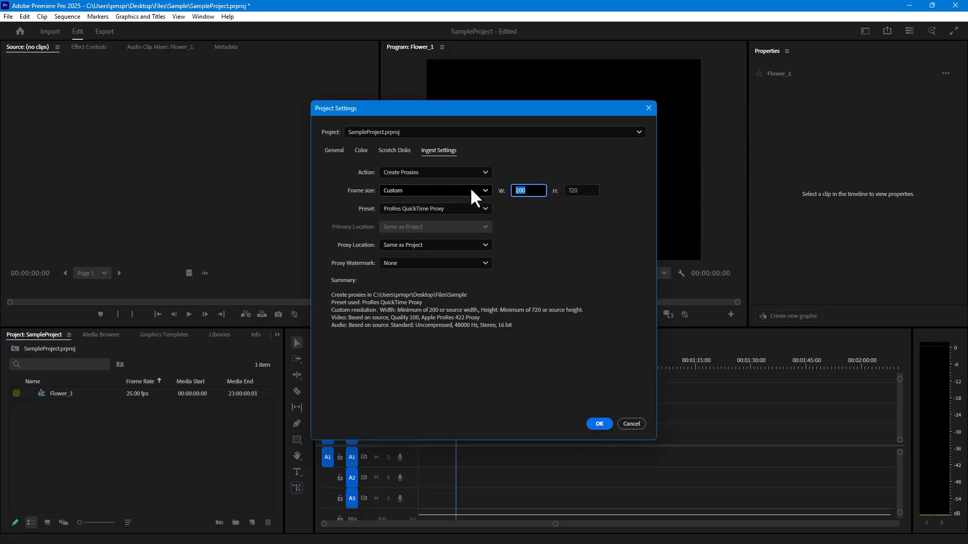
type("320")
key("Tab")
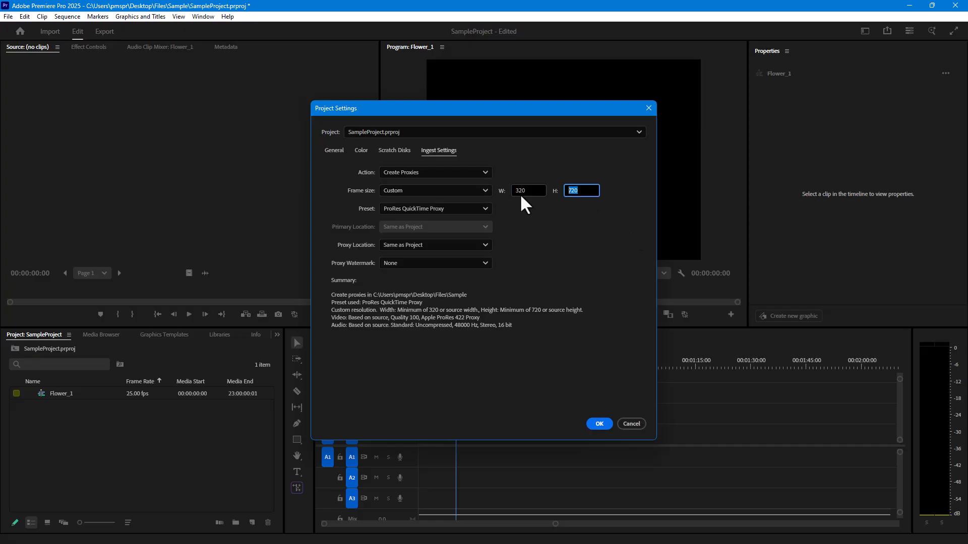
type("280")
left_click(541, 190)
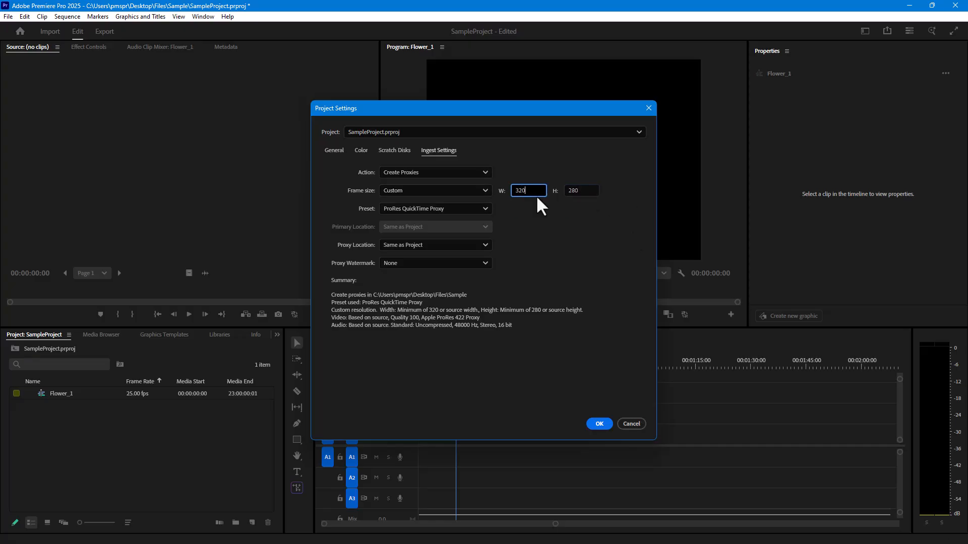
Choose the H.264 MP4 Proxy preset with the Proxy Icon watermark and apply the ingest settings.
left_click(458, 211)
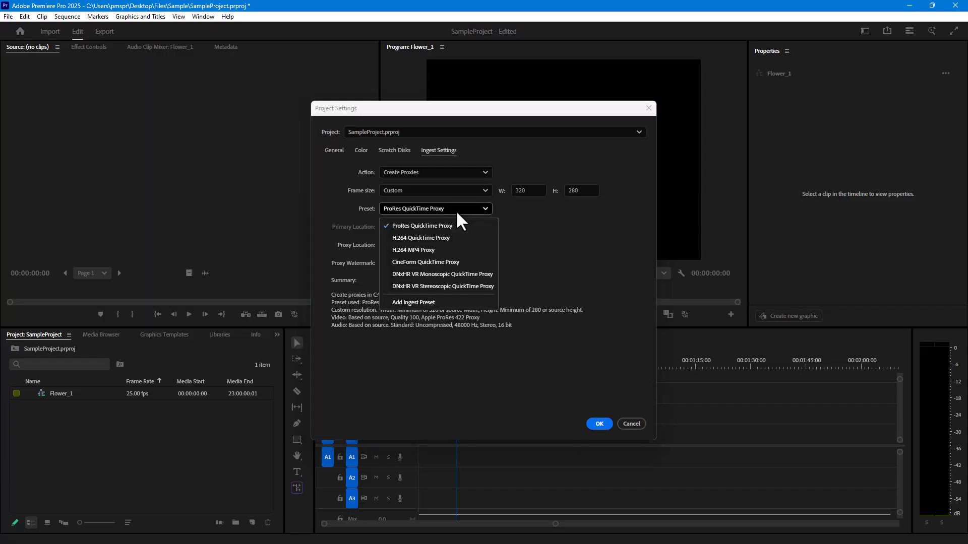
left_click(449, 251)
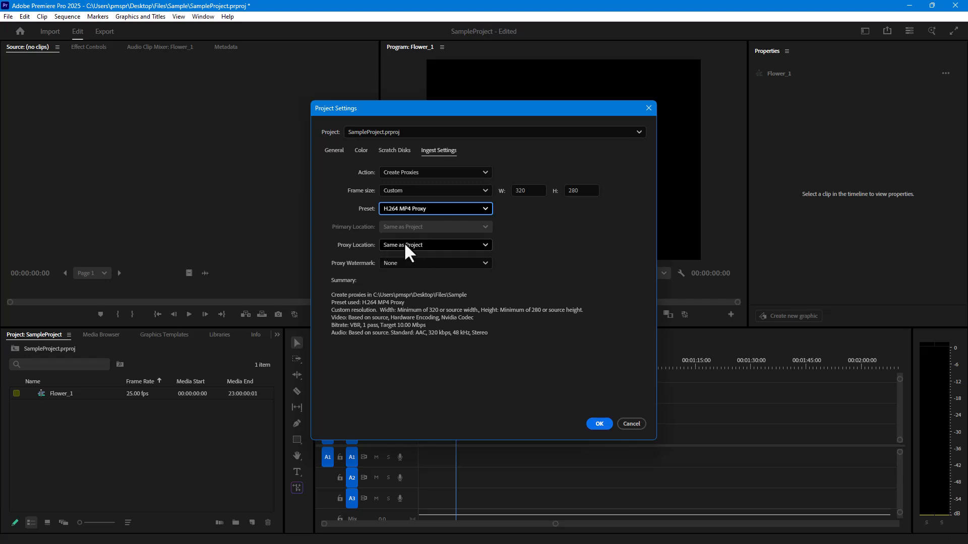
left_click(416, 263)
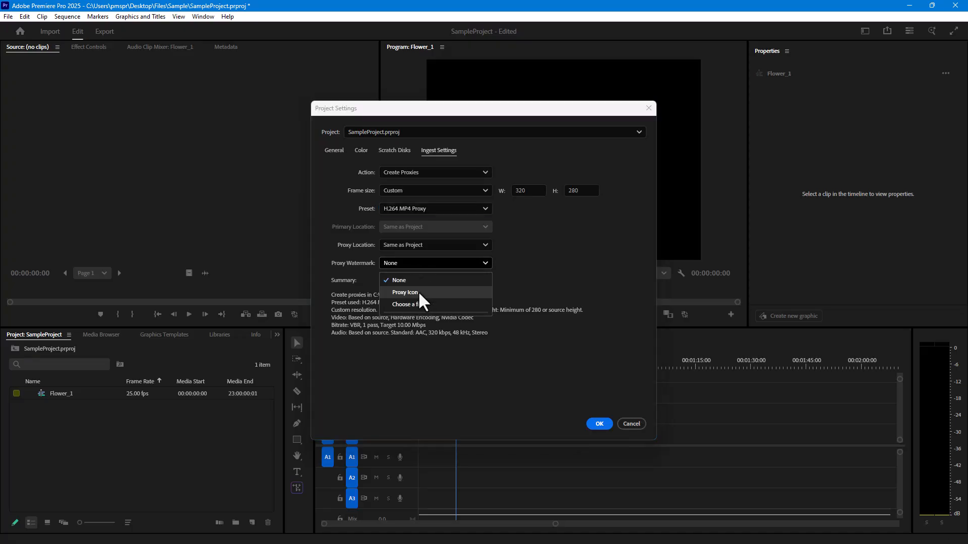
left_click(407, 293)
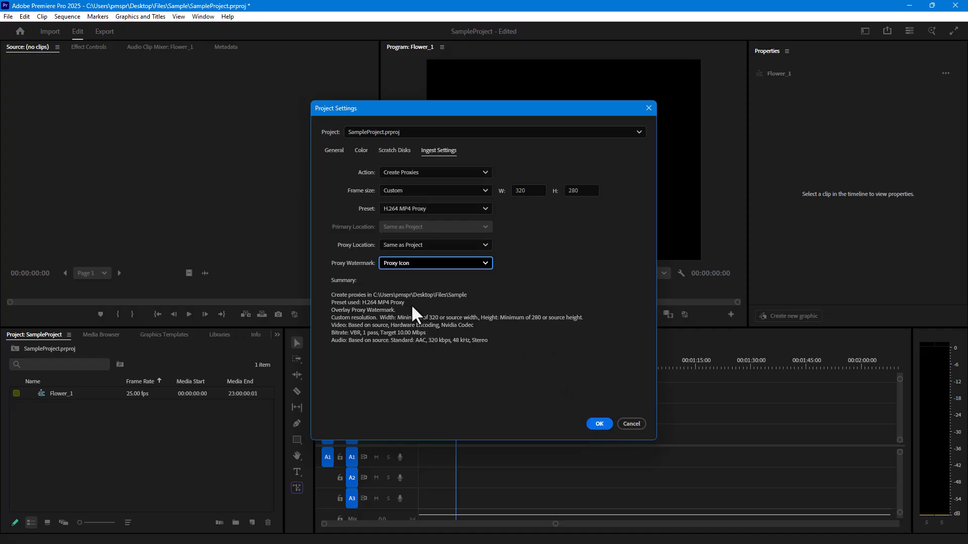
left_click(600, 423)
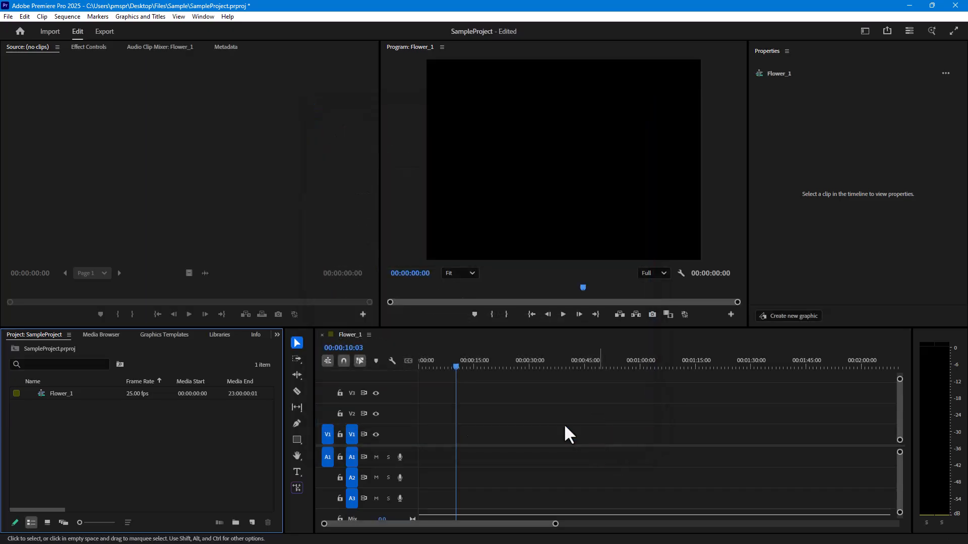
Import Flower_2.mp4 and outsample_1_1_1_1.mp4 from the Files folder into the project.
double_click(109, 419)
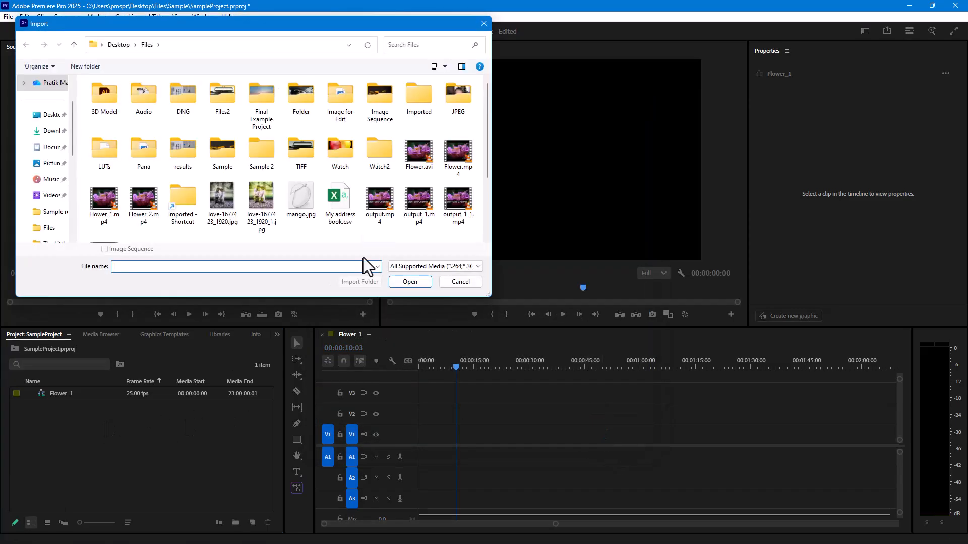
left_click(140, 204)
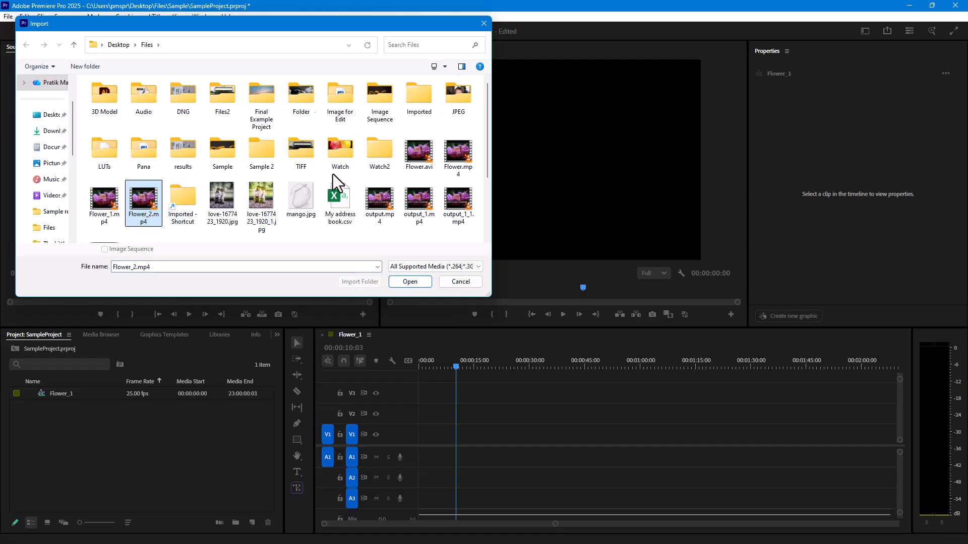
scroll(333, 174, "down", 2)
left_click(299, 160, "ctrl")
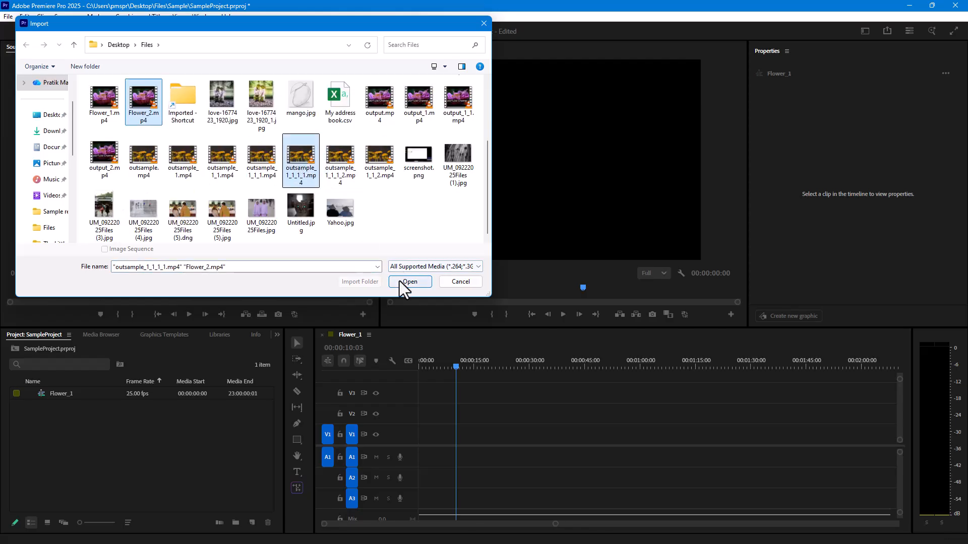
left_click(400, 281)
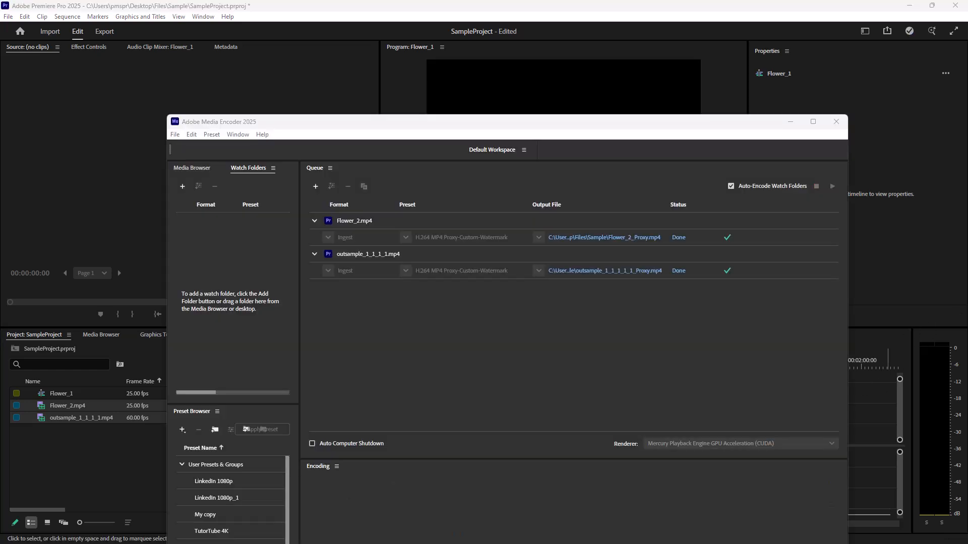
Check the status of both proxy jobs in the Adobe Media Encoder queue and return to Premiere Pro.
left_click(531, 335)
left_click_drag(534, 123, 492, 74)
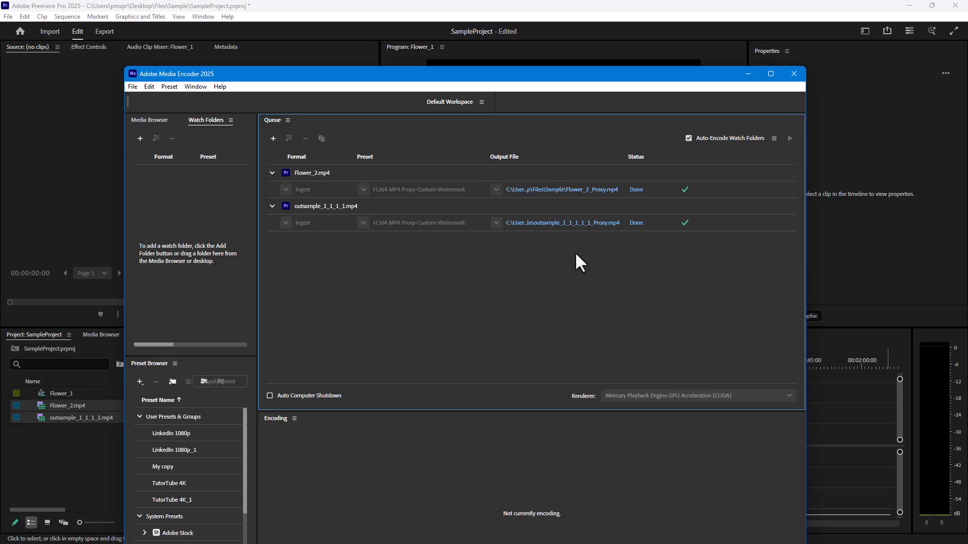
left_click(121, 201)
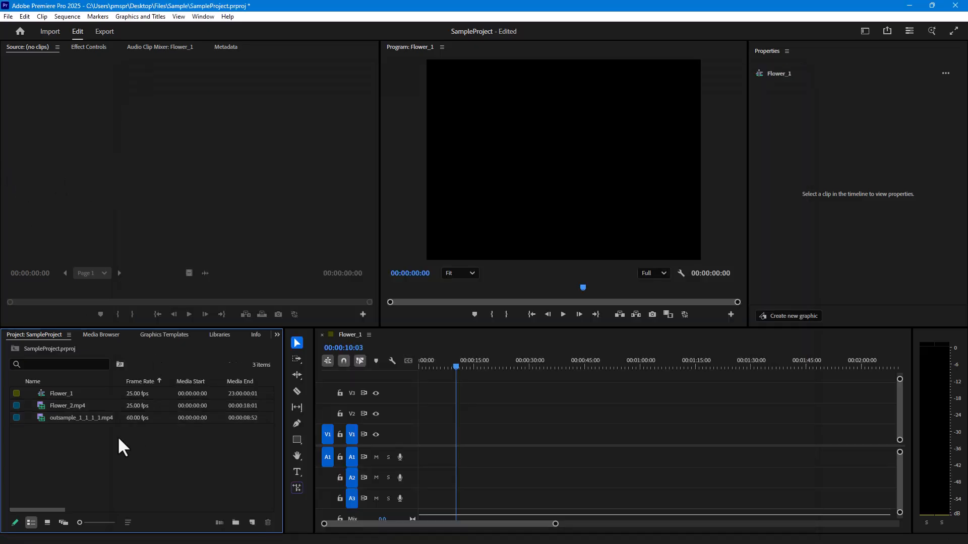
Place Flower_2.mp4 and outsample_1_1_1_1.mp4 back to back on V1 and move the playhead to about 00:00:14:12.
left_click_drag(65, 409, 406, 444)
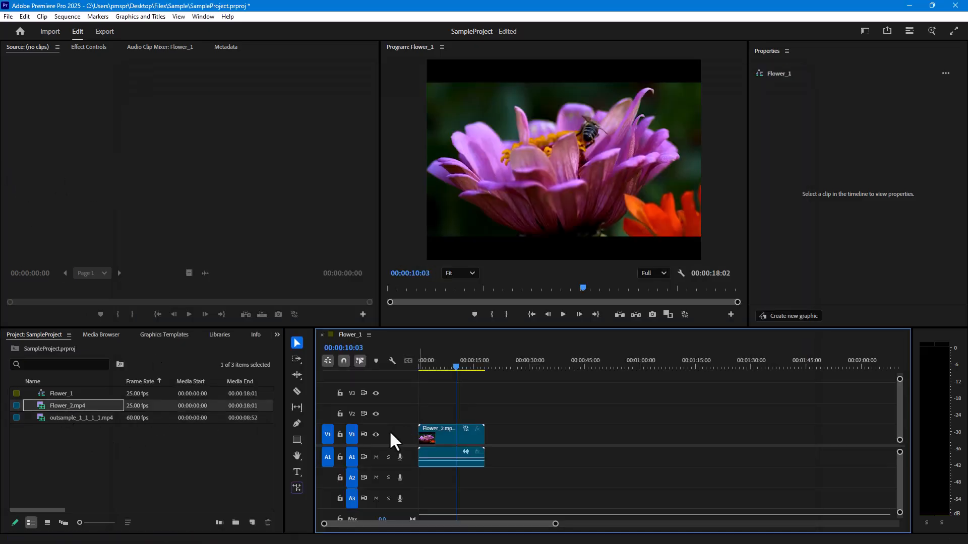
left_click_drag(90, 411, 474, 423)
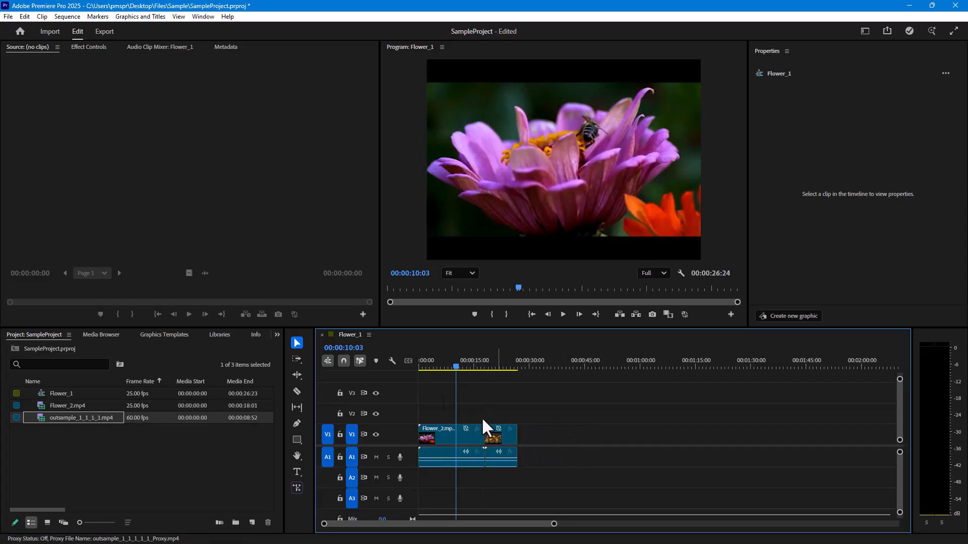
left_click(482, 367)
left_click_drag(482, 366, 472, 366)
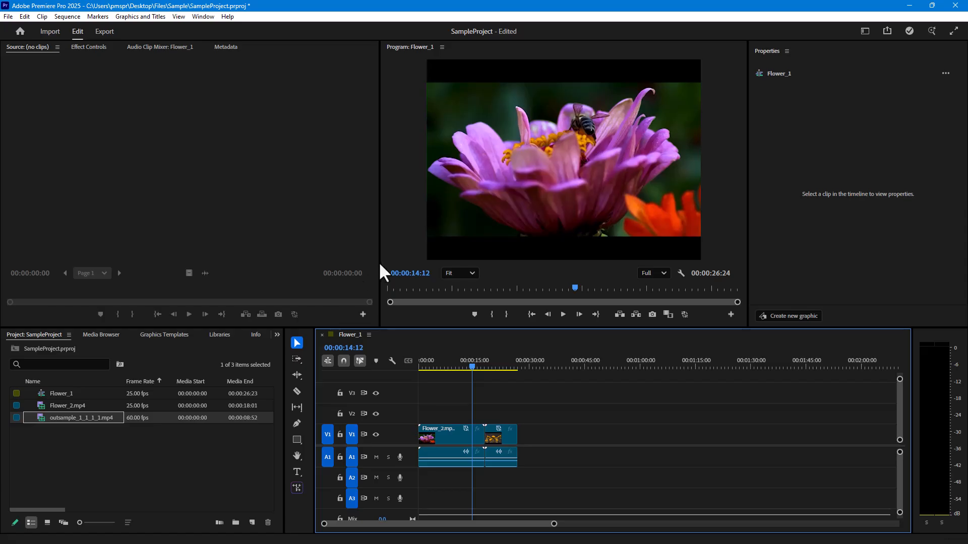
Enlarge the Program Monitor in width and height and move the playhead to about 00:00:07:20.
left_click_drag(380, 268, 210, 274)
left_click_drag(524, 328, 525, 440)
left_click_drag(473, 482, 447, 481)
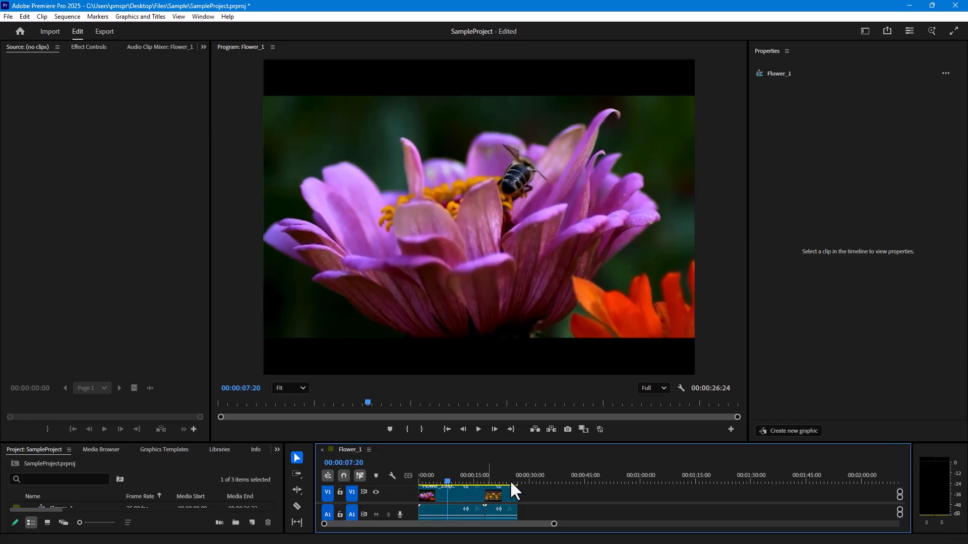
Toggle proxies for the Program Monitor and scrub Flower_2.mp4 to about 00:00:12:04.
left_click(599, 430)
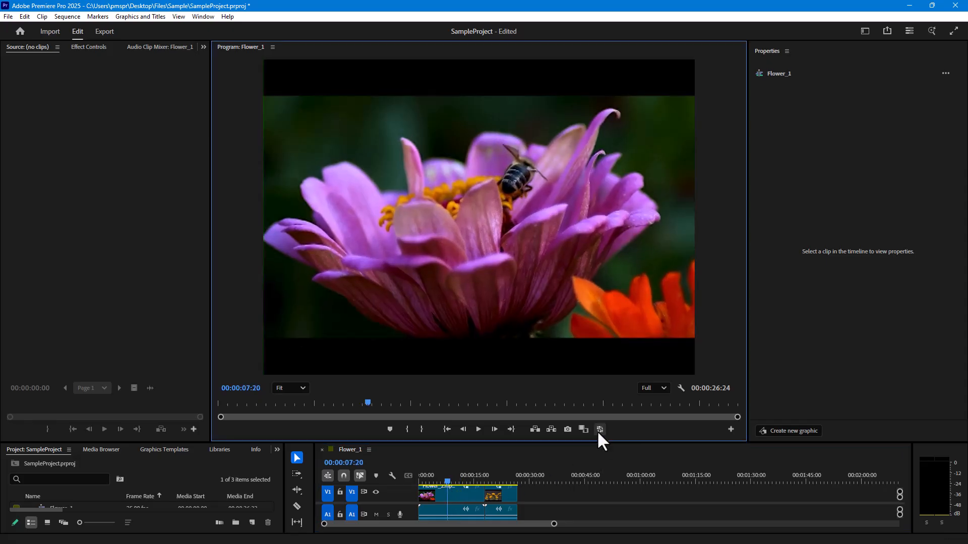
left_click_drag(452, 479, 472, 477)
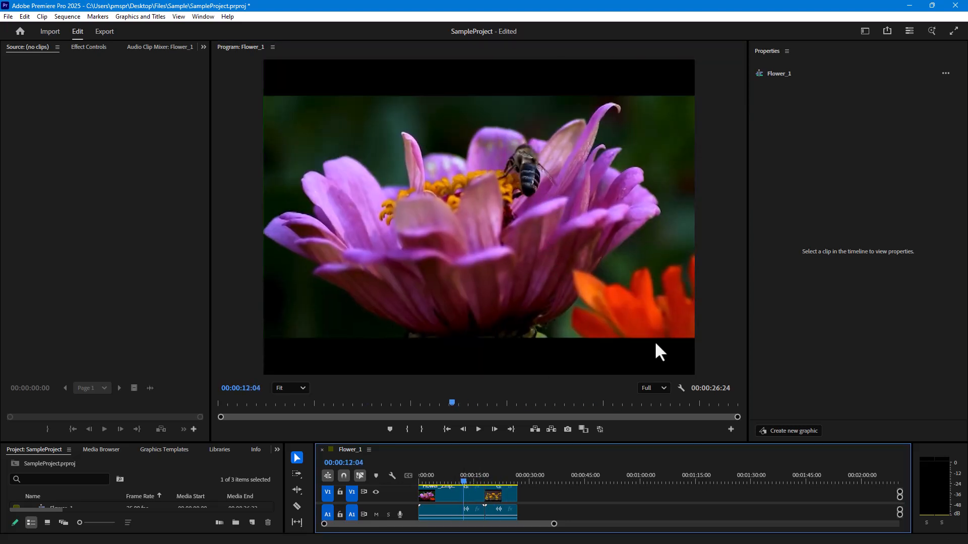
Enable proxies in the Program Monitor and play part of Flower_2.mp4 and part of the second clip, stopping at about 00:00:22:02.
left_click(600, 430)
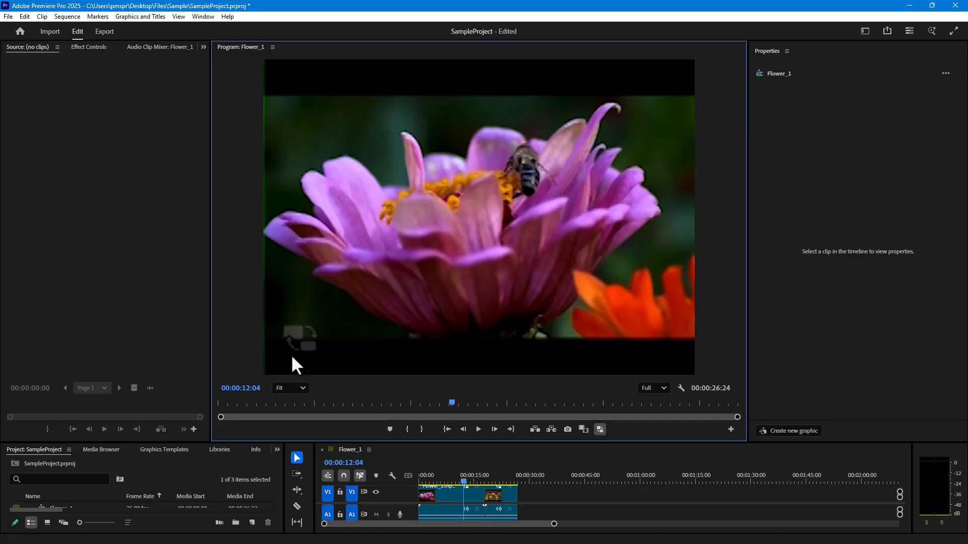
mouse_move(464, 481)
left_mouse_down()
mouse_move(498, 480)
mouse_move(458, 483)
left_mouse_up()
key("space")
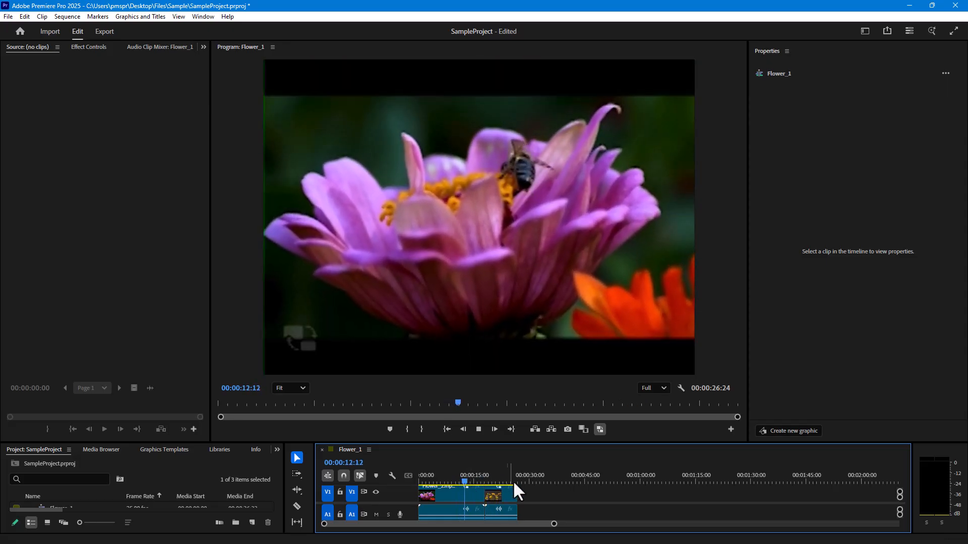
left_click(498, 478)
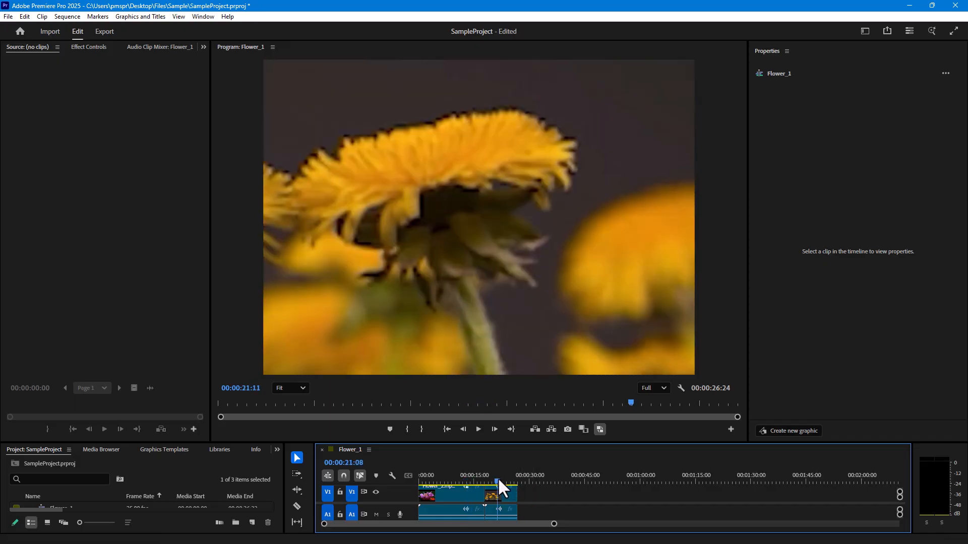
key("space")
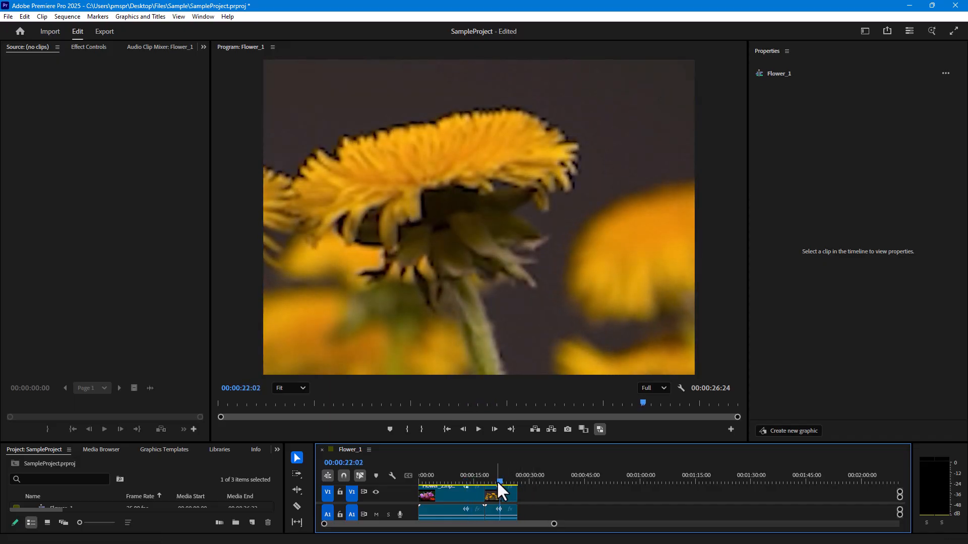
Play Flower_2.mp4 again with proxies from near its beginning and stop at about 00:00:09:10.
left_click_drag(497, 480, 431, 483)
key("space")
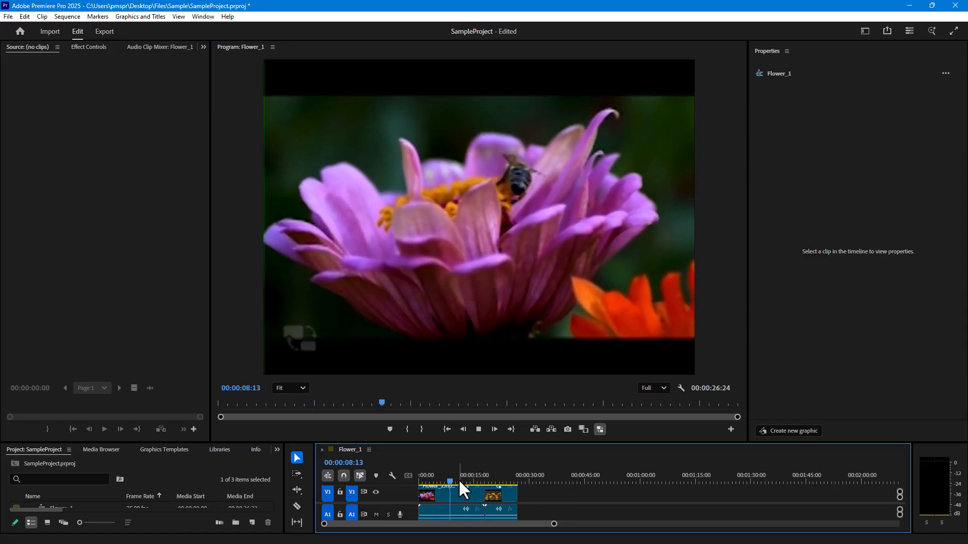
key("space")
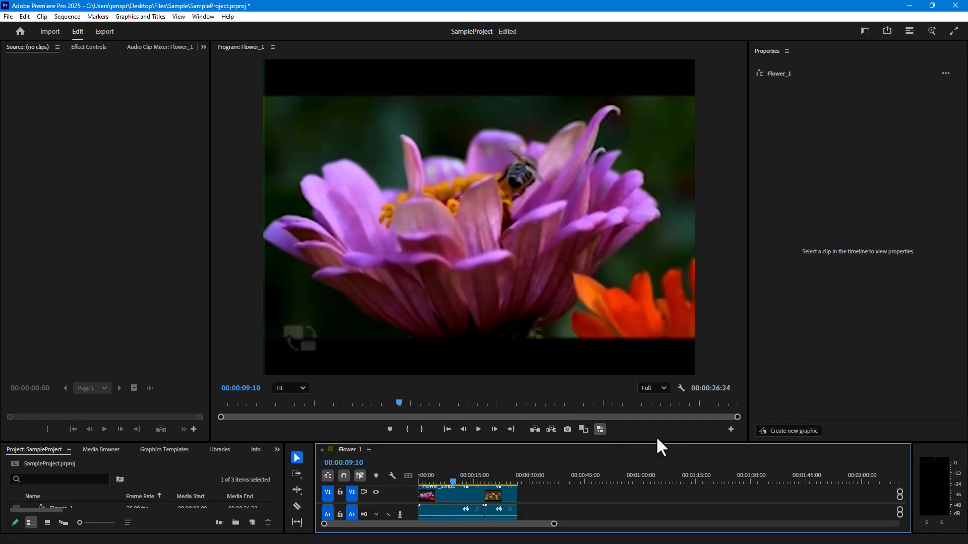
Compare original and proxy playback by disabling proxies on Flower_2.mp4, moving to about 00:00:23:12, and toggling proxies on and off.
left_click(600, 429)
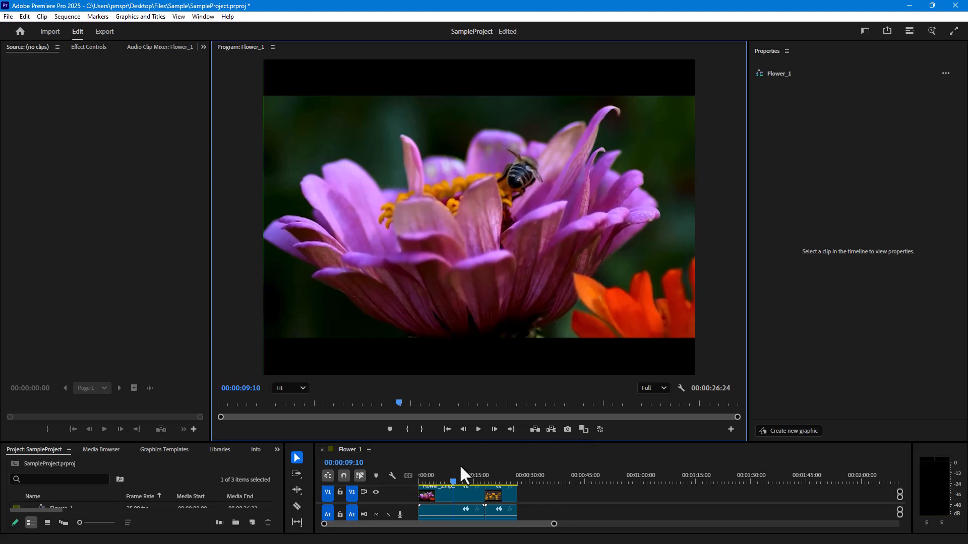
left_click_drag(452, 480, 503, 480)
left_click(599, 429)
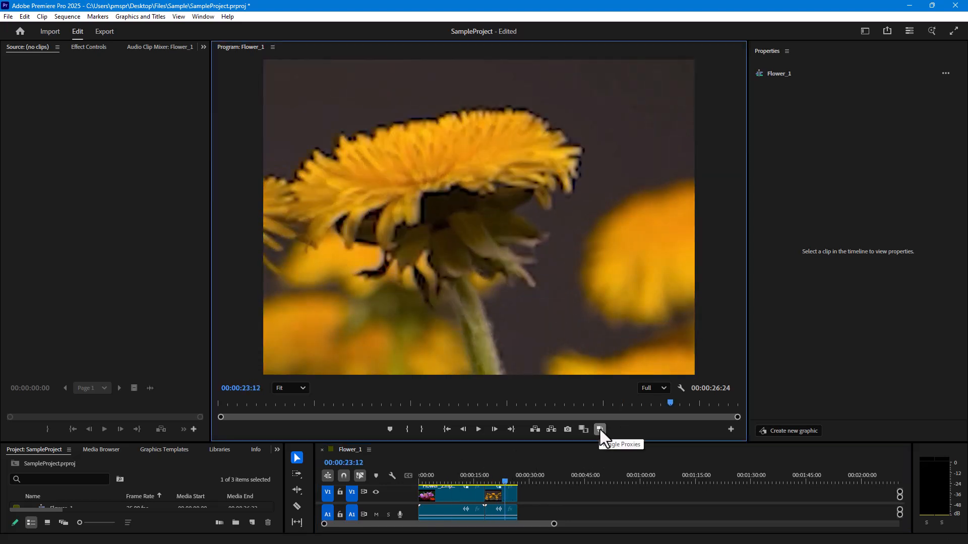
left_click(600, 429)
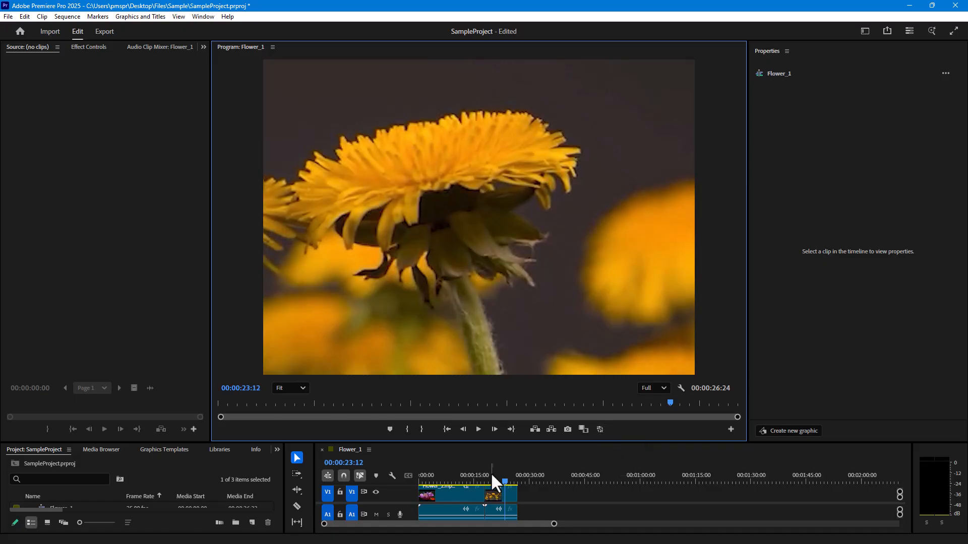
Move the playhead back to about 00:00:06:11 on Flower_2.mp4 and enable proxies for the Program Monitor.
left_click(442, 478)
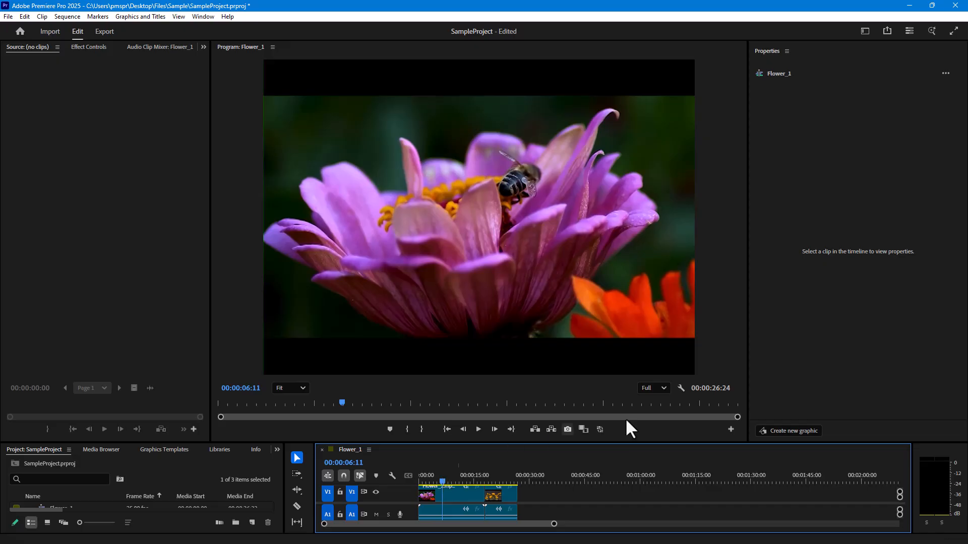
left_click(600, 429)
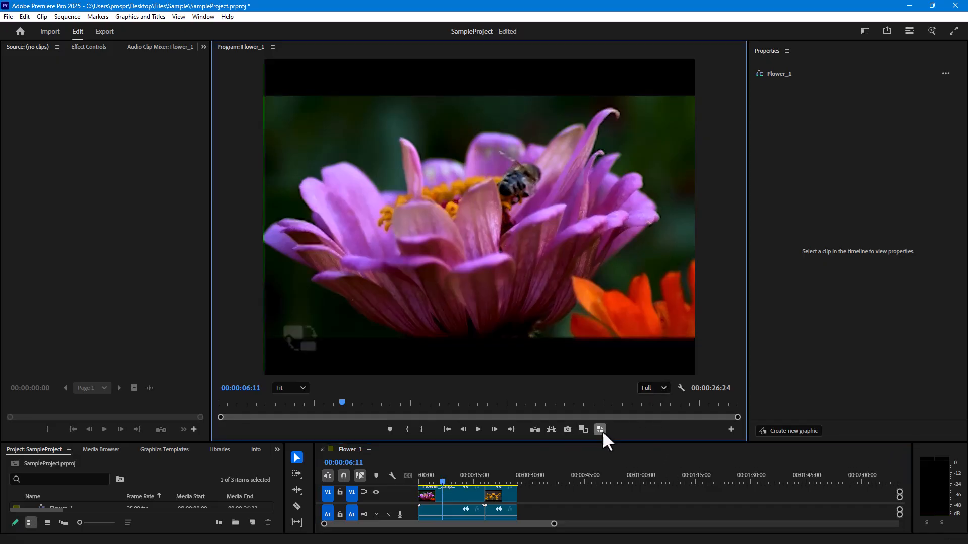